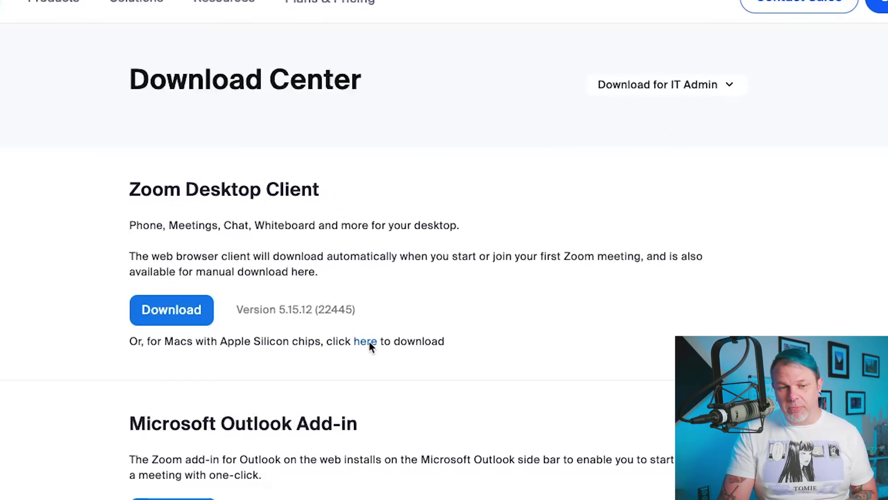
- Download the Zoom desktop client for Apple Silicon Macs as zoomusInstallerFull.pkg into Downloads and open the package
{"action": "left_click", "coordinate": [370, 343]}
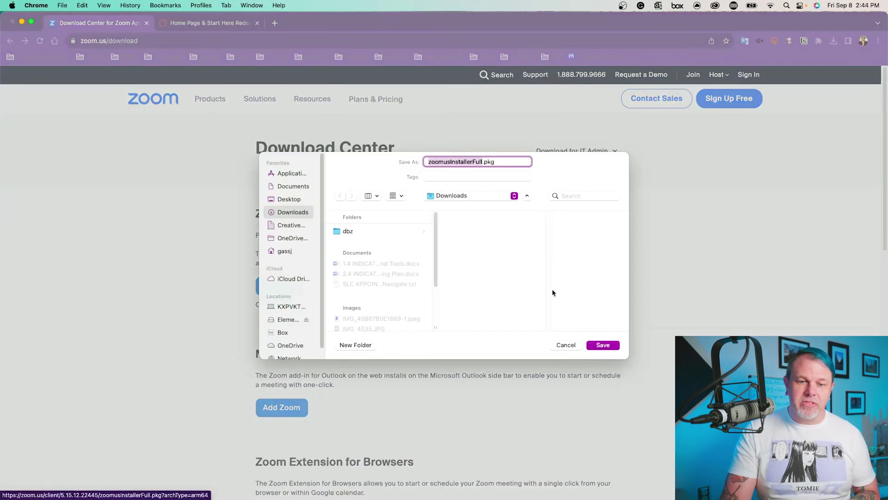
{"action": "left_click", "coordinate": [603, 344]}
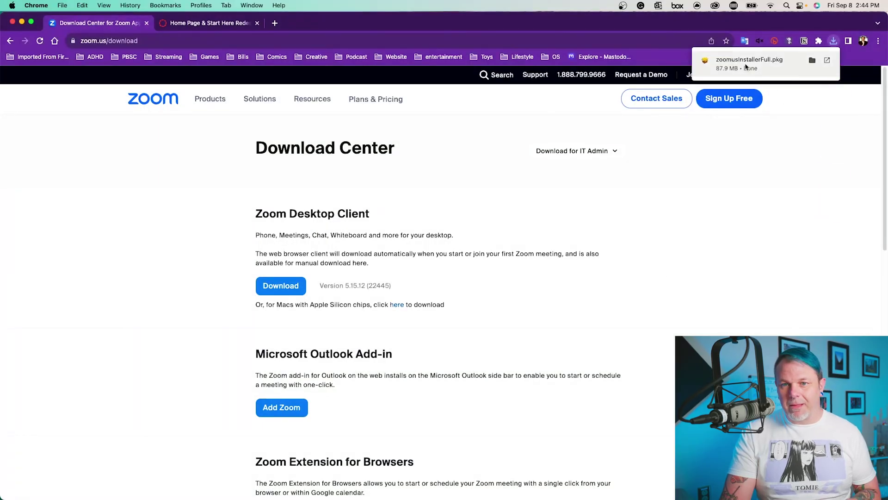
{"action": "left_click", "coordinate": [745, 66]}
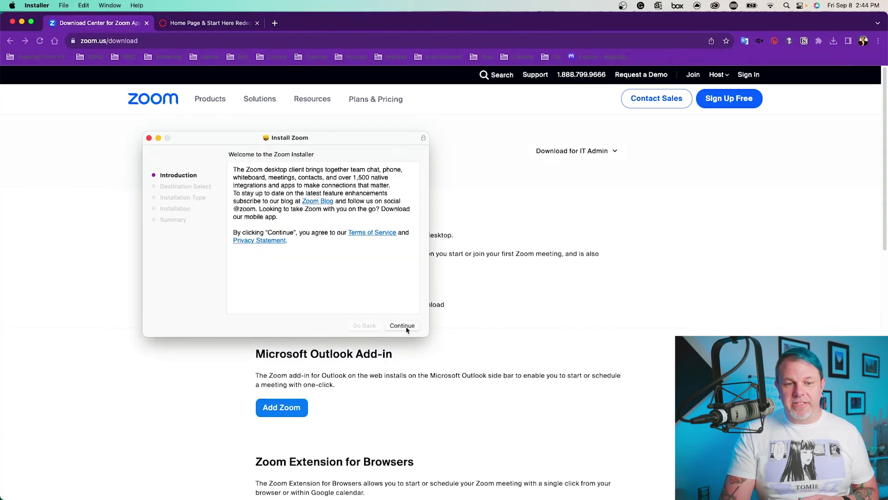
- Install Zoom, authorizing it with the Mac account password and allowing the installer to access the Downloads folder
{"action": "left_click", "coordinate": [405, 326]}
{"action": "left_click", "coordinate": [406, 326]}
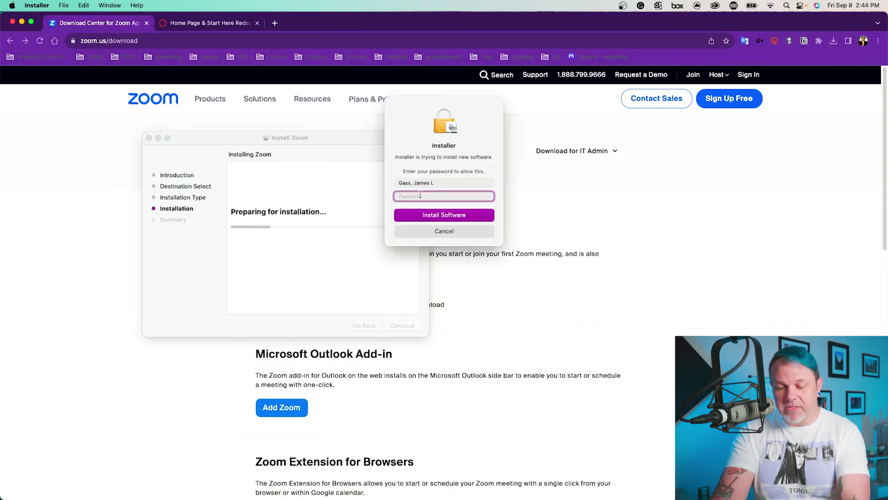
{"action": "type", "text": "***"}
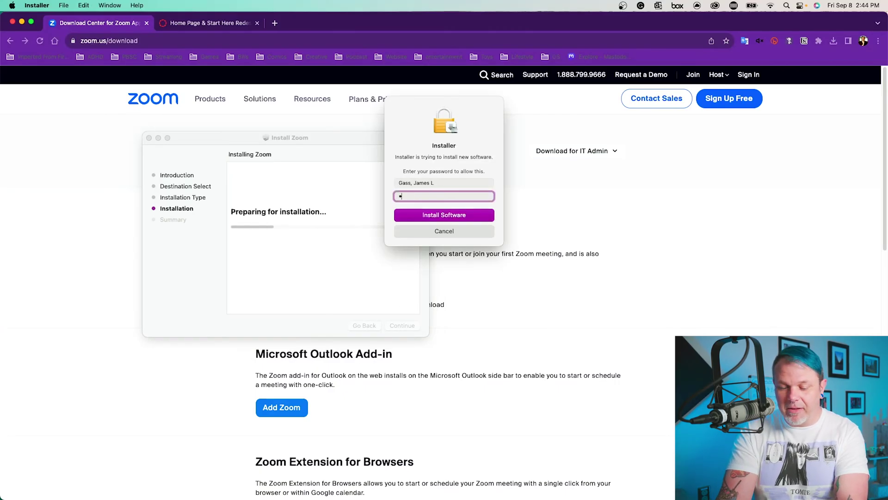
{"action": "key", "text": "Return"}
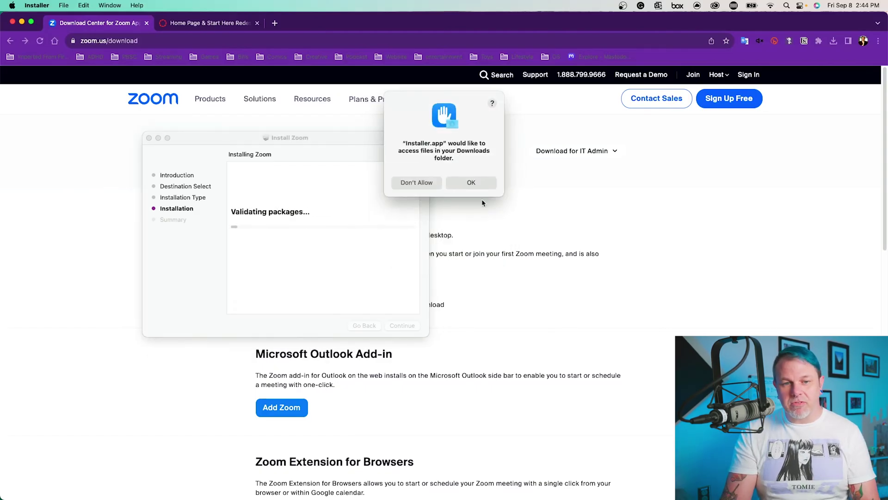
{"action": "left_click", "coordinate": [476, 187]}
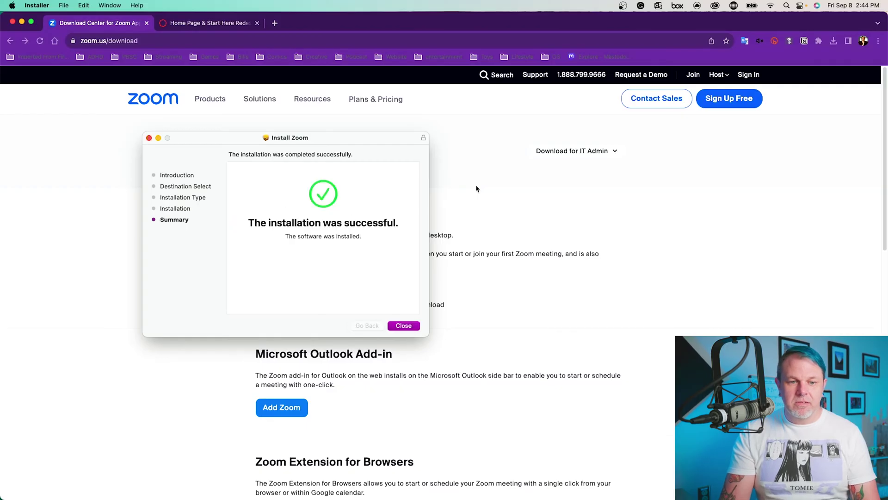
- Close the finished installer, moving it to the Trash, and dismiss the Zoom client's start window
{"action": "left_click", "coordinate": [399, 325]}
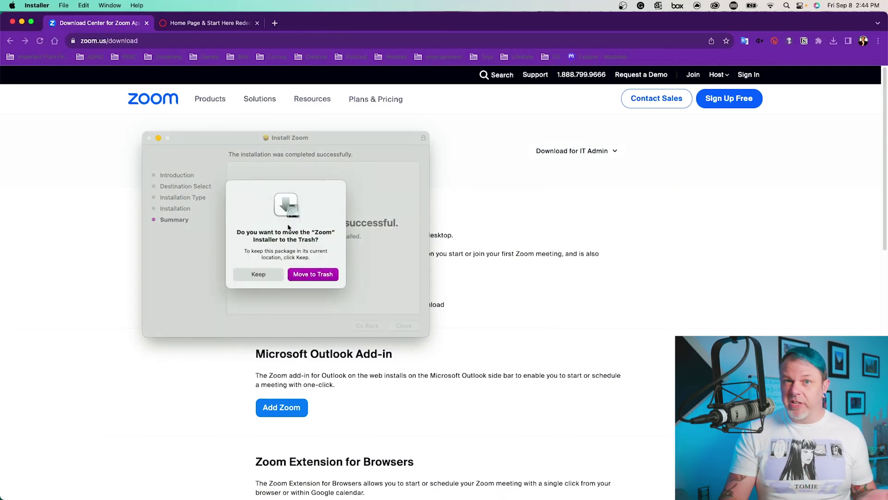
{"action": "left_click", "coordinate": [320, 274]}
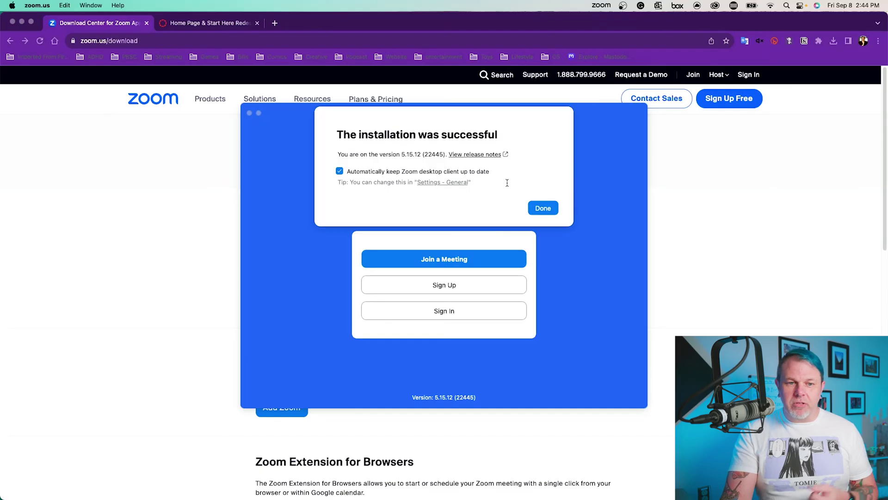
{"action": "left_click", "coordinate": [543, 208]}
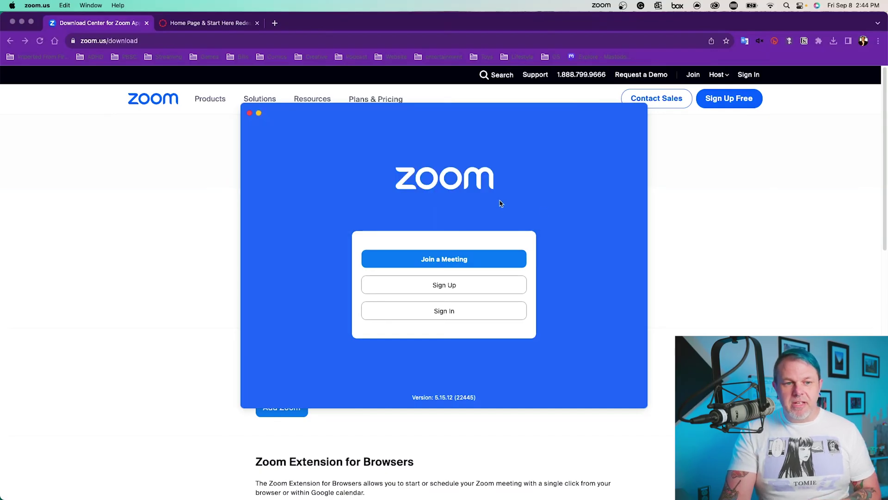
{"action": "left_click", "coordinate": [249, 113]}
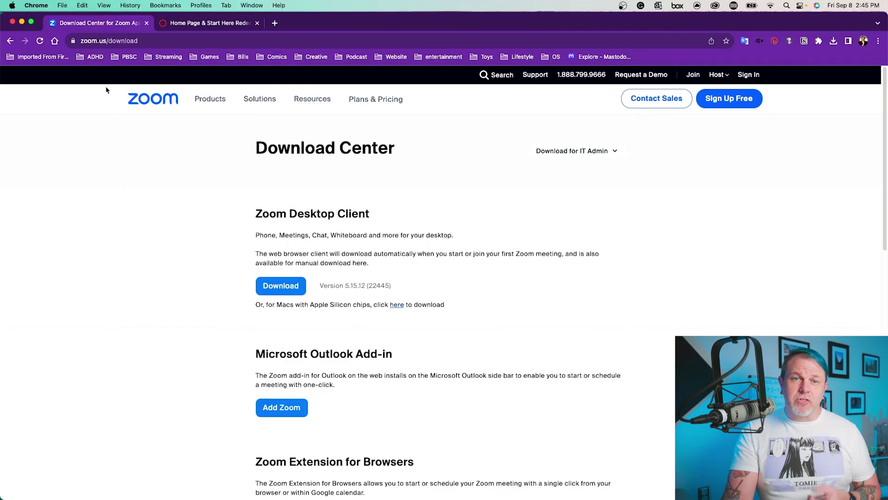
- Open the Zoom page of the Canvas course and launch its upcoming Home Page & Start Here Redesign meeting in the Zoom app
{"action": "left_click", "coordinate": [208, 23]}
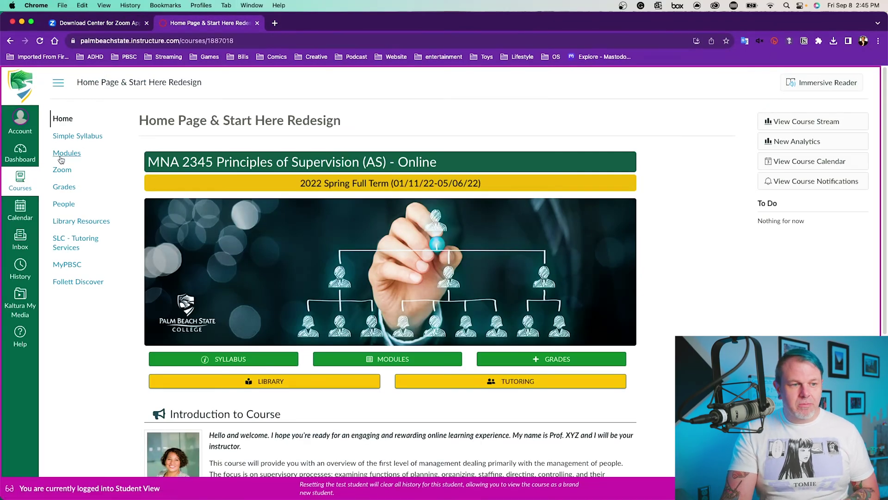
{"action": "left_click", "coordinate": [62, 170]}
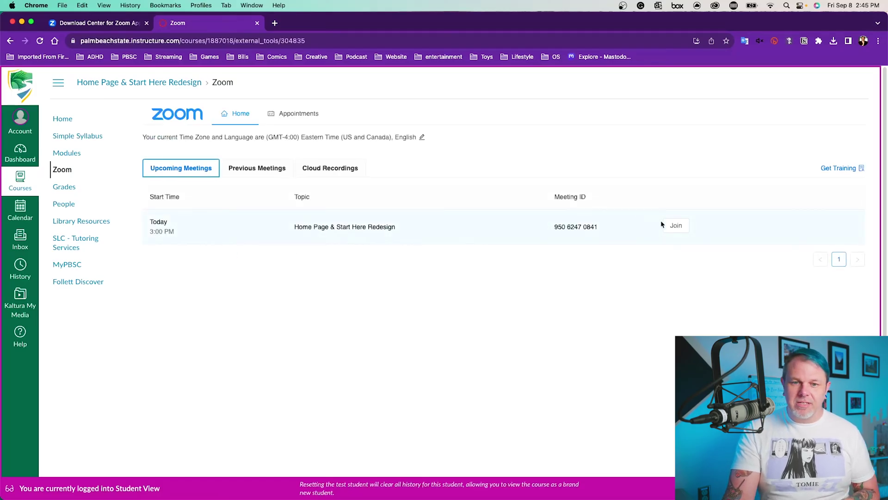
{"action": "left_click", "coordinate": [676, 225]}
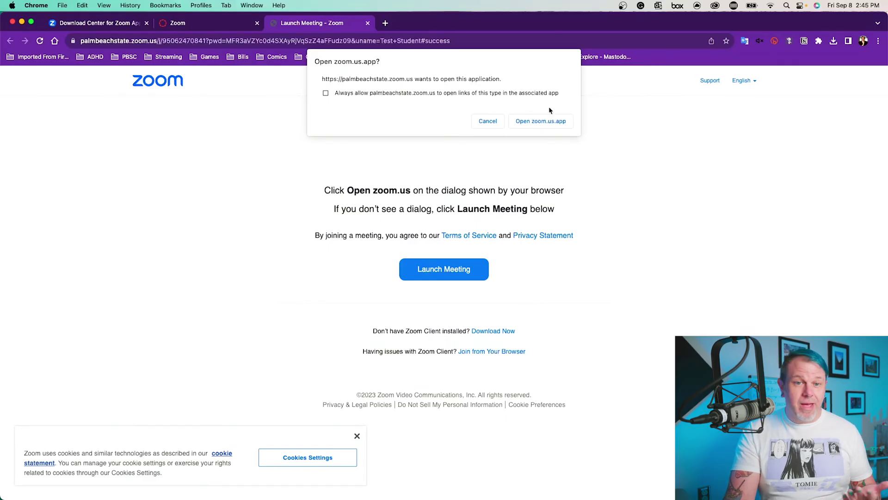
{"action": "left_click", "coordinate": [542, 122]}
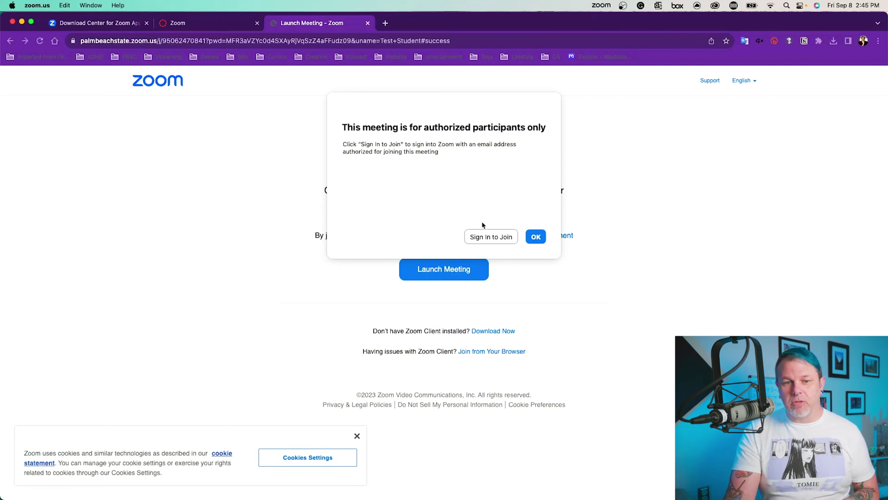
- Sign in to Zoom through SSO with the company domain palmbeachstate and join the meeting with computer audio
{"action": "left_click", "coordinate": [491, 237]}
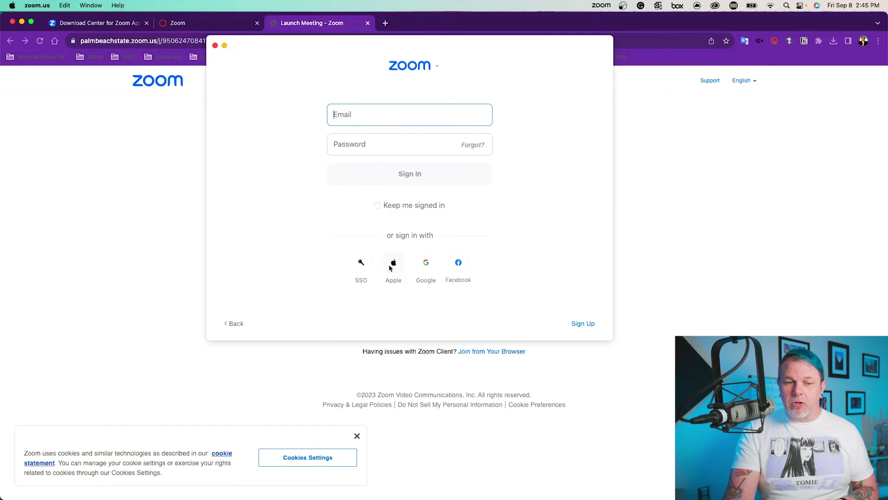
{"action": "left_click", "coordinate": [361, 264]}
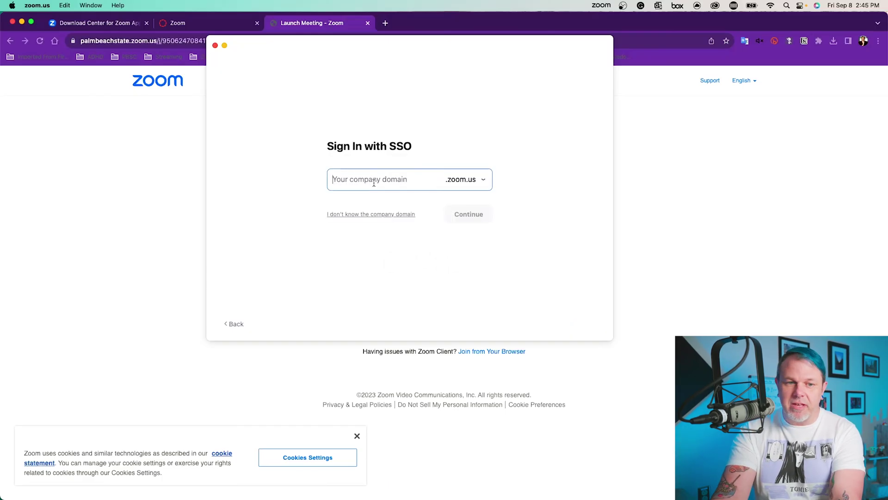
{"action": "type", "text": "palmb"}
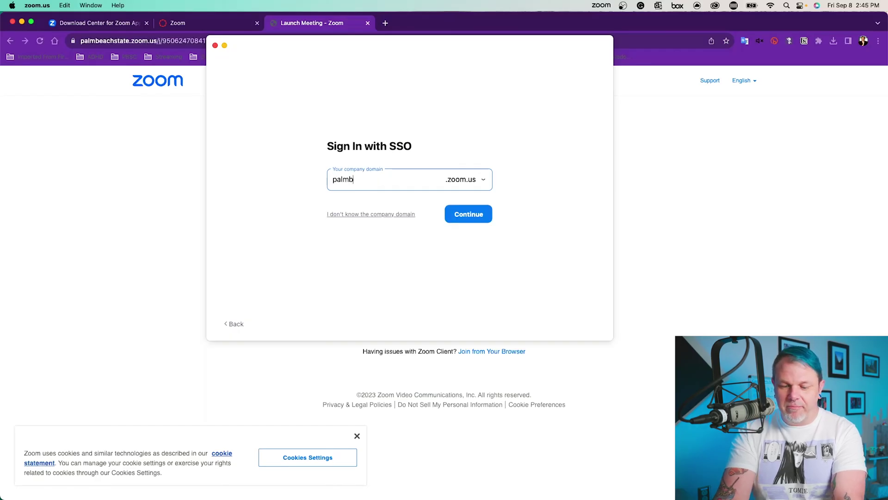
{"action": "type", "text": "eachstate"}
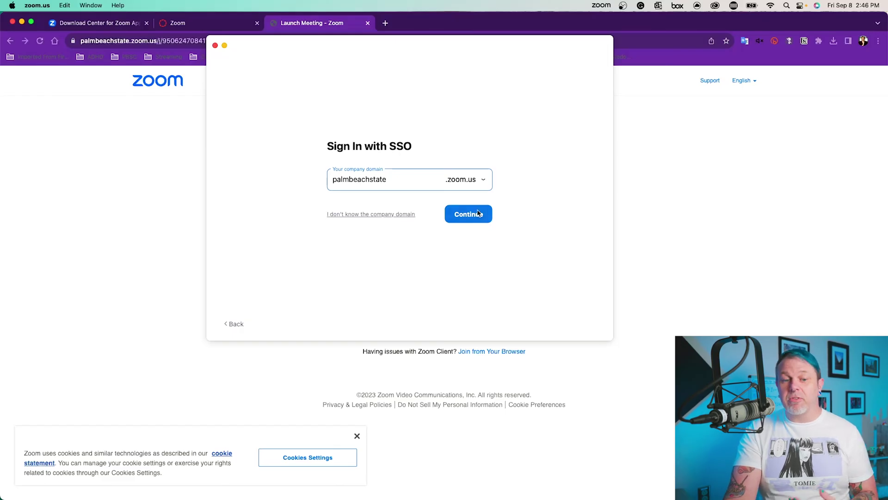
{"action": "left_click", "coordinate": [466, 221]}
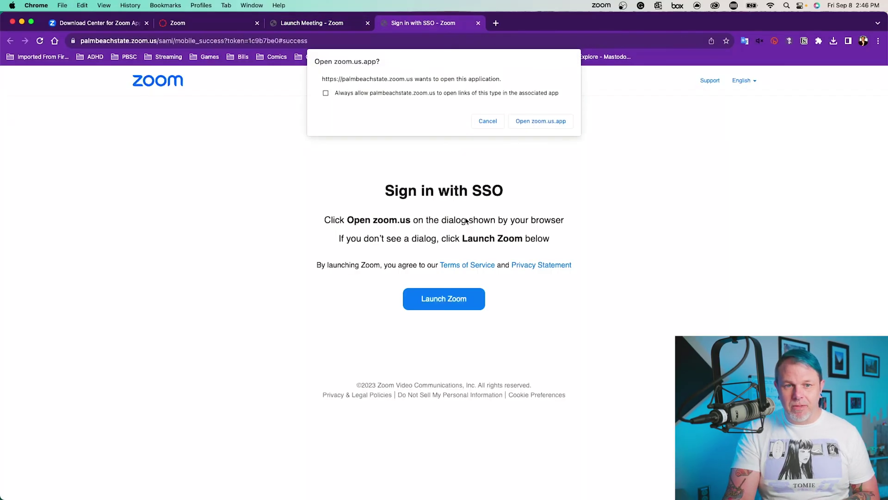
{"action": "left_click", "coordinate": [534, 120]}
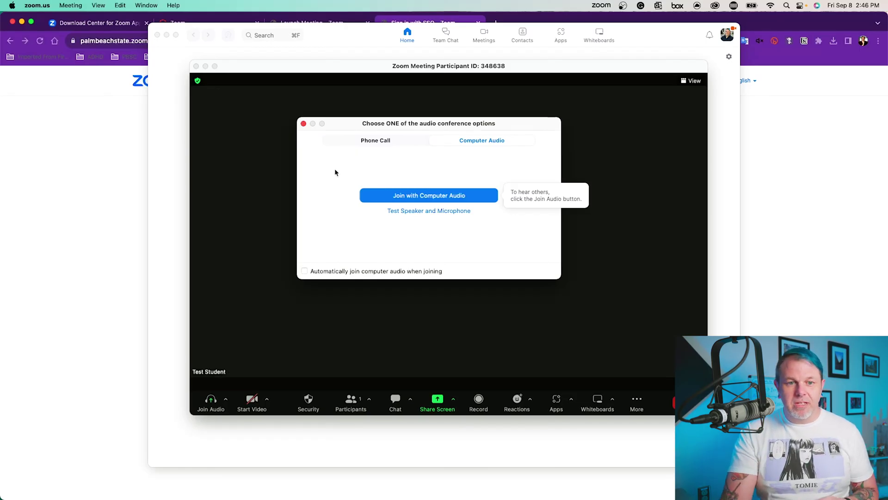
{"action": "left_click", "coordinate": [413, 196]}
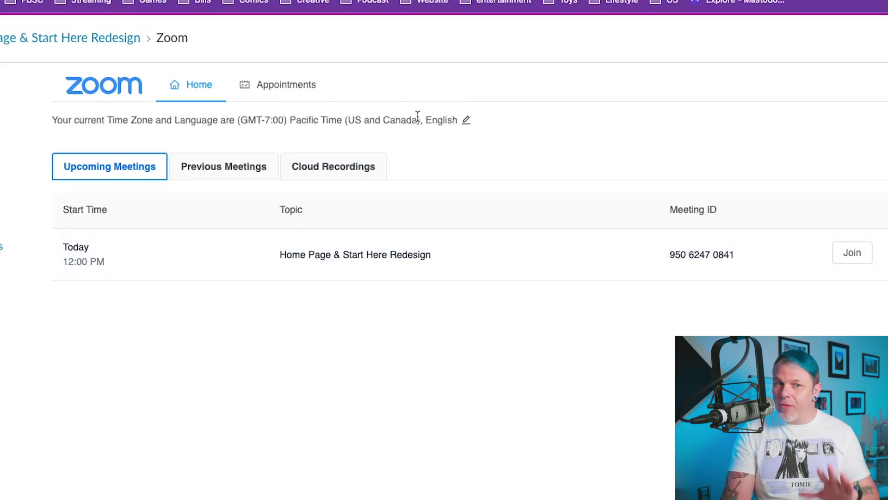
- Set the time zone of the course's Zoom page to (GMT-4:00) Eastern Time (US and Canada)
{"action": "left_click", "coordinate": [466, 120]}
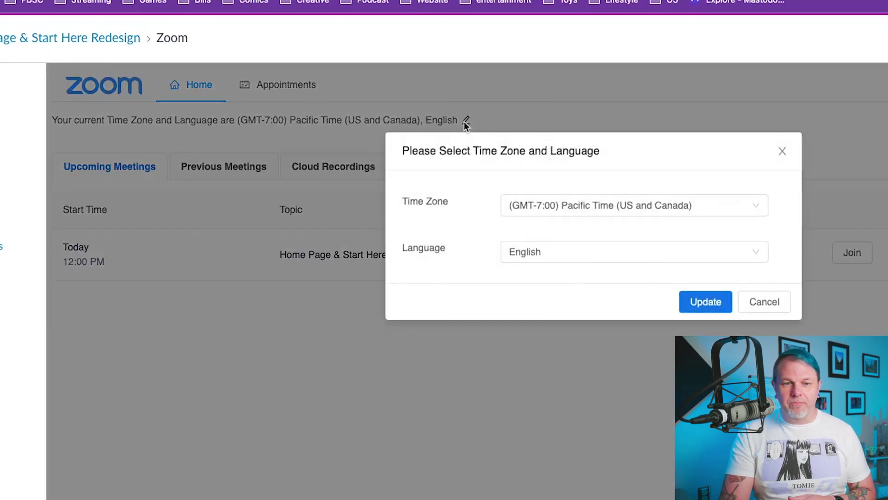
{"action": "left_click", "coordinate": [613, 208]}
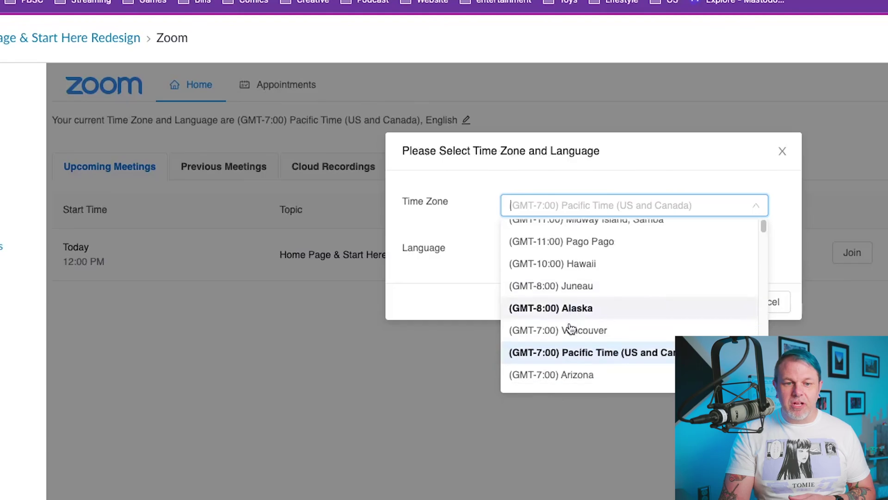
{"action": "scroll", "coordinate": [571, 328], "scroll_direction": "down", "scroll_amount": 4}
{"action": "scroll", "coordinate": [572, 329], "scroll_direction": "down", "scroll_amount": 5}
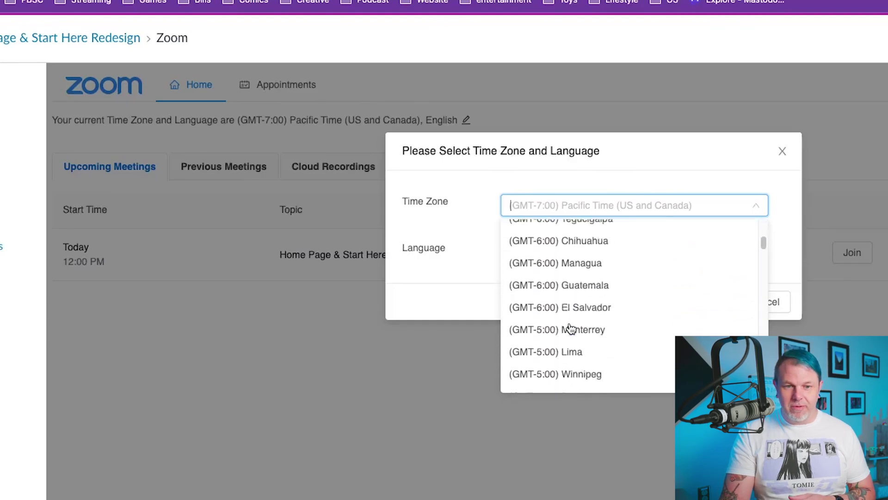
{"action": "scroll", "coordinate": [572, 329], "scroll_direction": "down", "scroll_amount": 3}
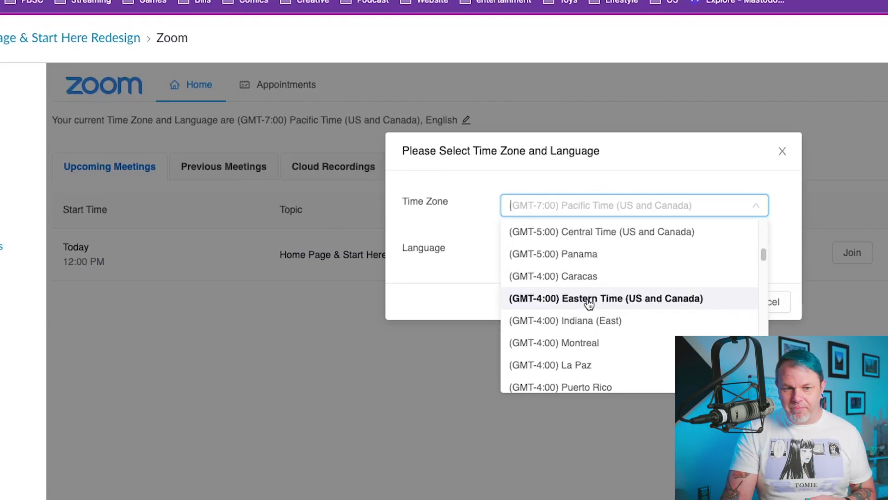
{"action": "left_click", "coordinate": [588, 301]}
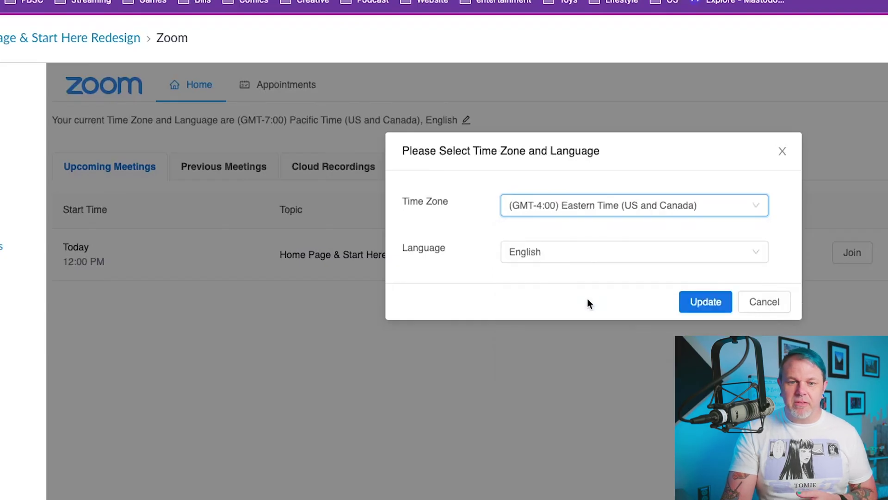
{"action": "left_click", "coordinate": [702, 309]}
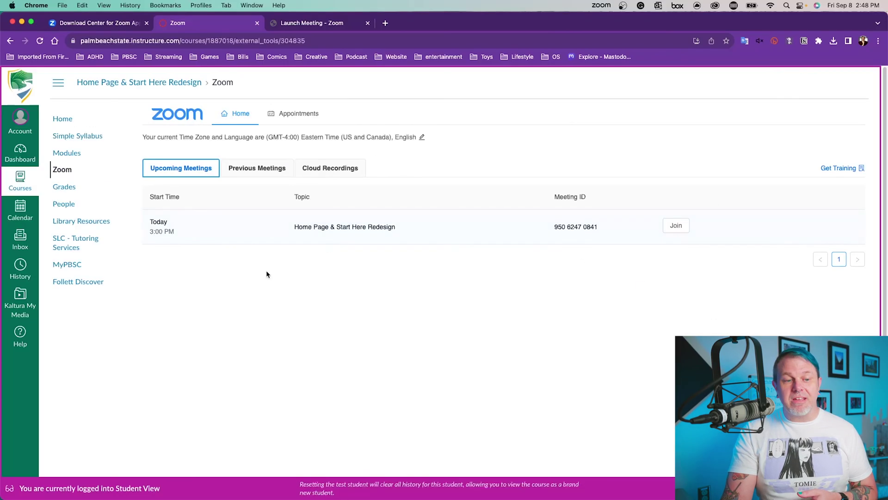